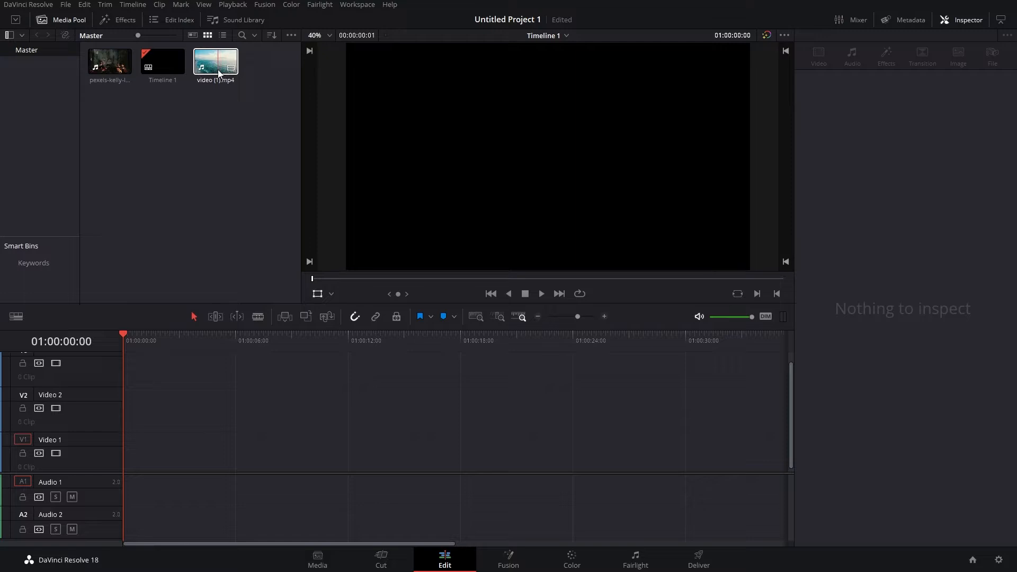
Place video (1).mp4 at the start of the Video 1 track and add a basic Text title above it on Video 2
drag(220, 74, 127, 467)
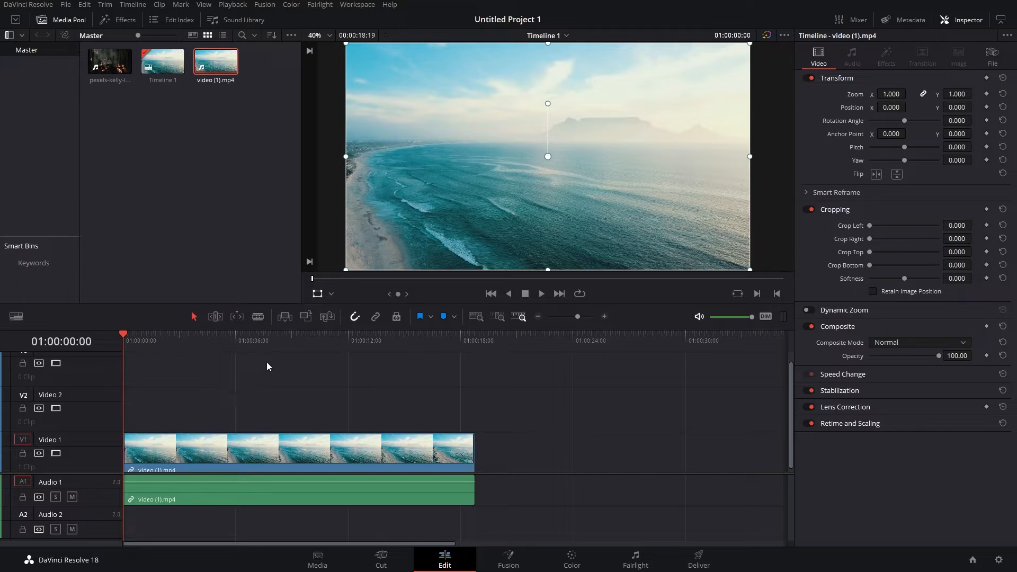
click(125, 22)
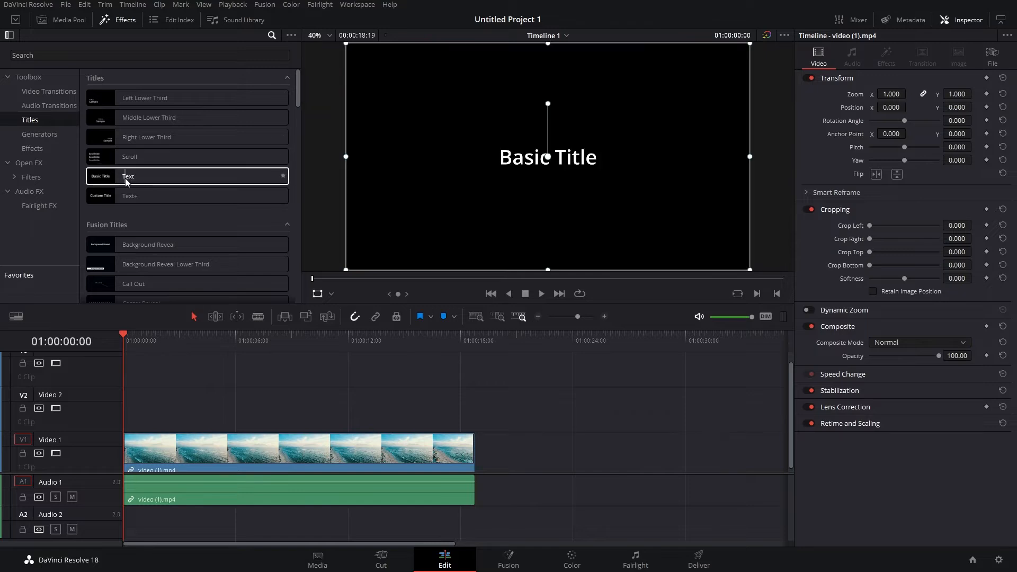
drag(125, 178, 234, 411)
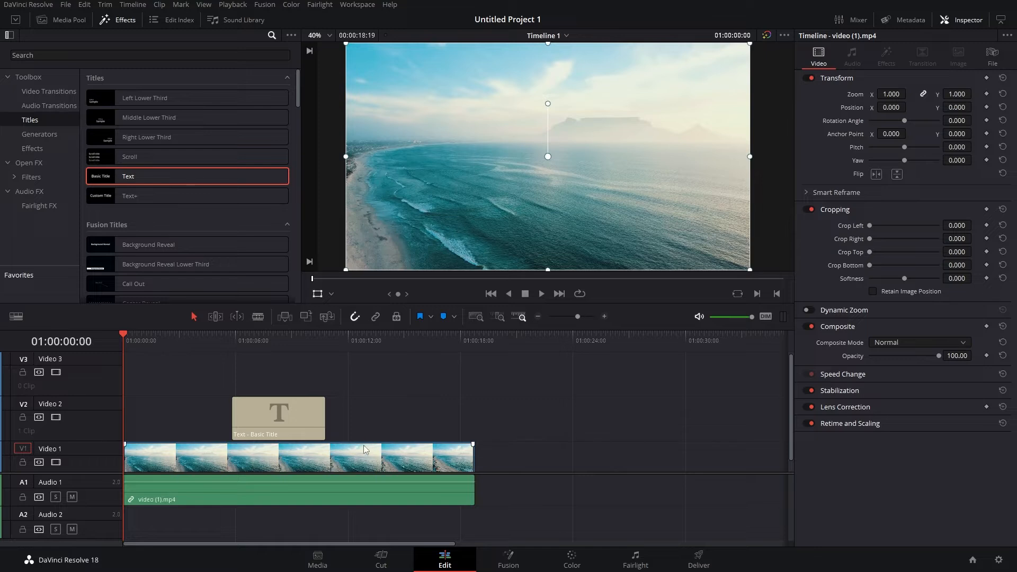
Extend the title at both ends so it spans the full length of the video clip
click(291, 417)
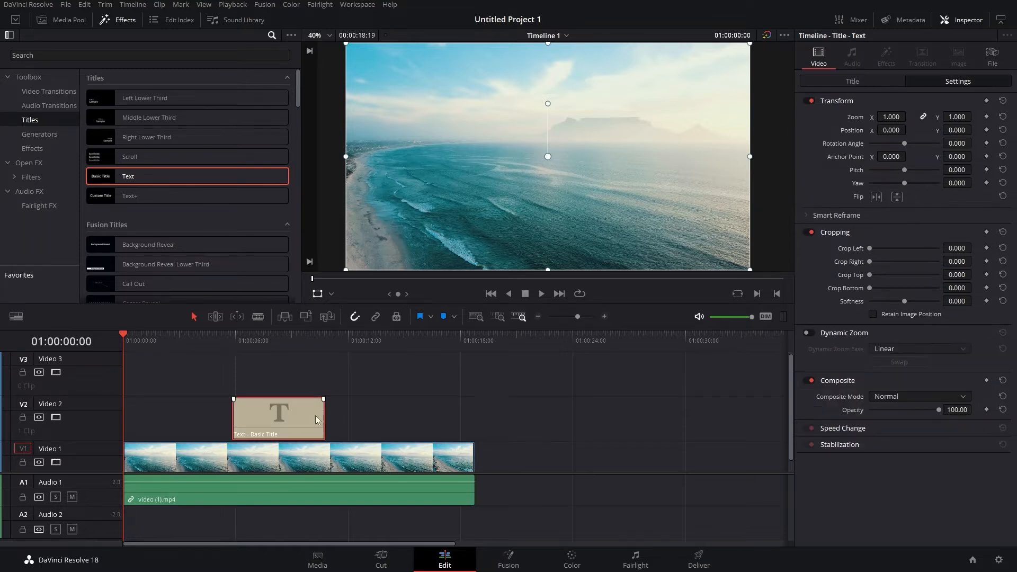
drag(326, 415, 474, 415)
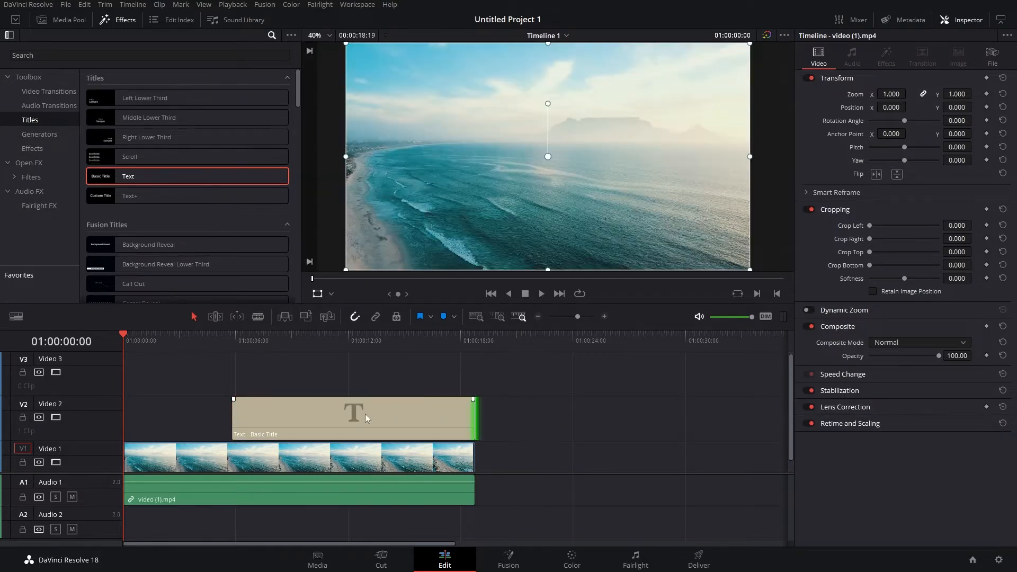
drag(233, 414, 125, 411)
Replace the title's default text with "SRI LANKA"
click(214, 418)
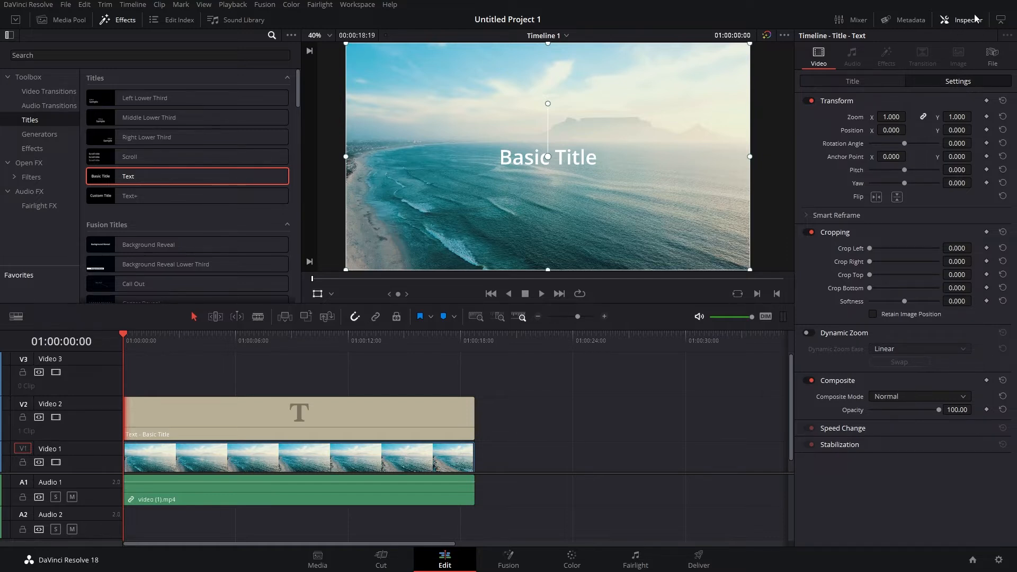
click(863, 83)
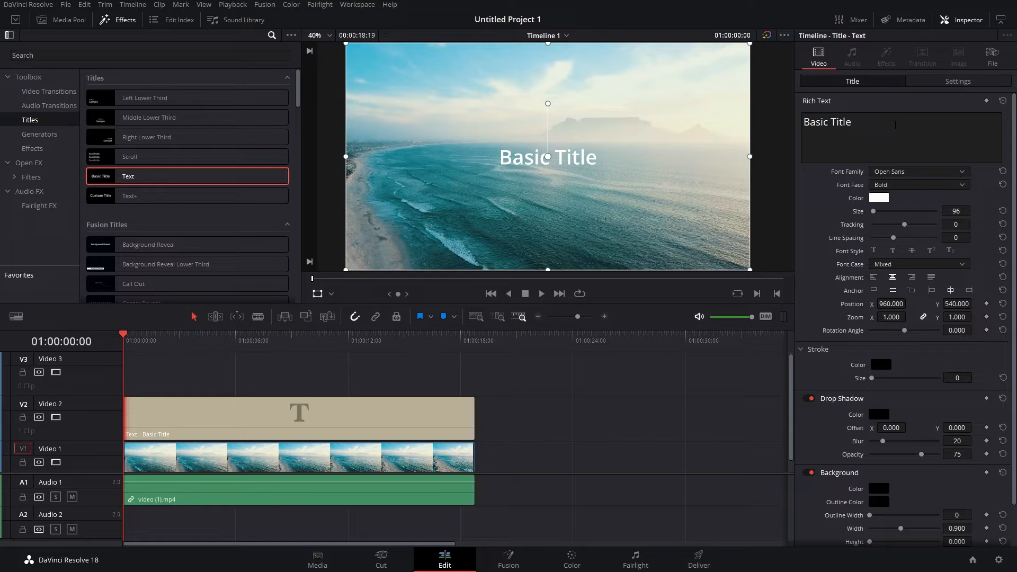
drag(896, 124, 804, 122)
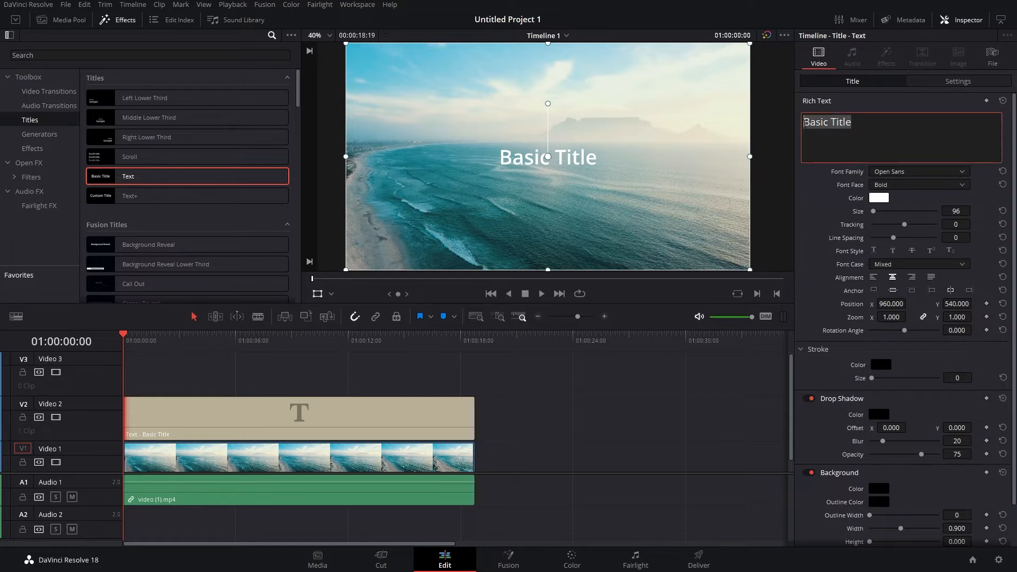
text(SR)
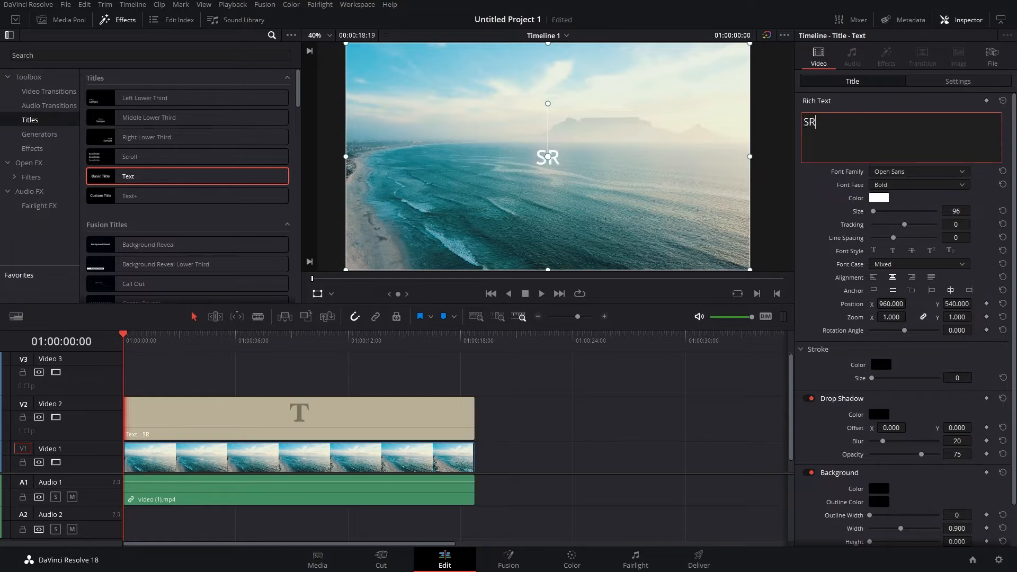
text(I LANKA)
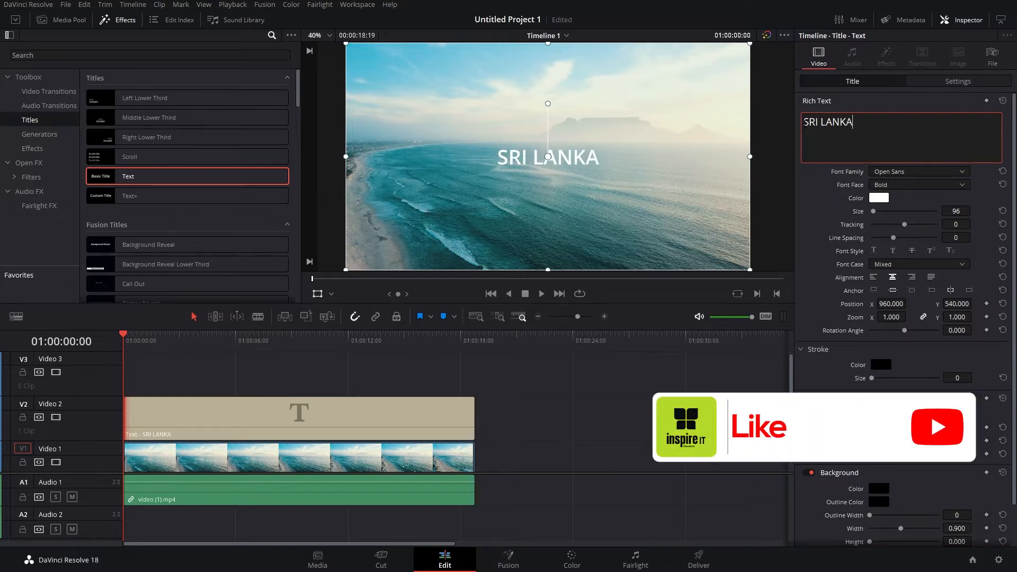
Set the title's font family to Anton
click(894, 172)
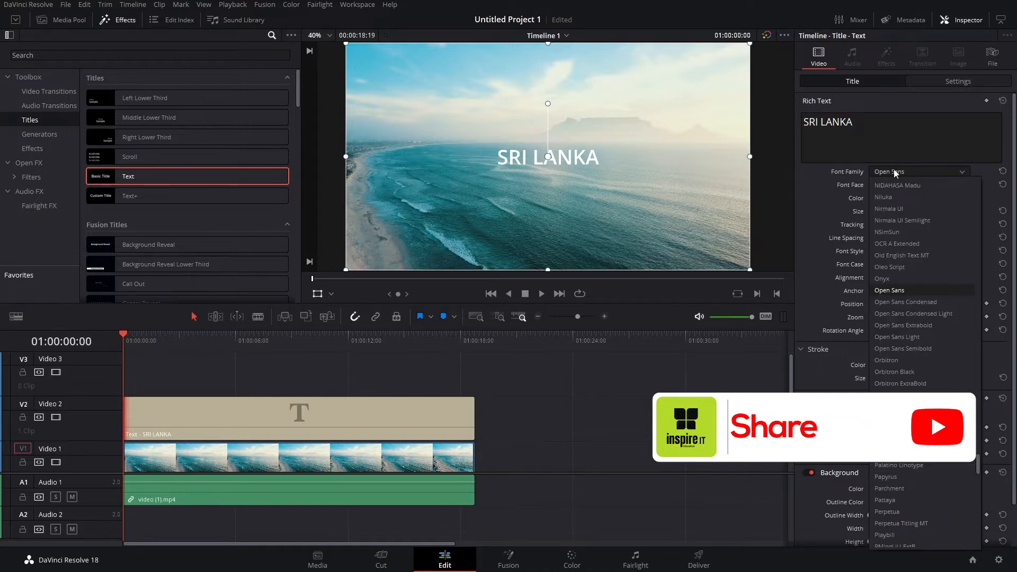
scroll(894, 198, up, 10)
scroll(894, 198, up, 20)
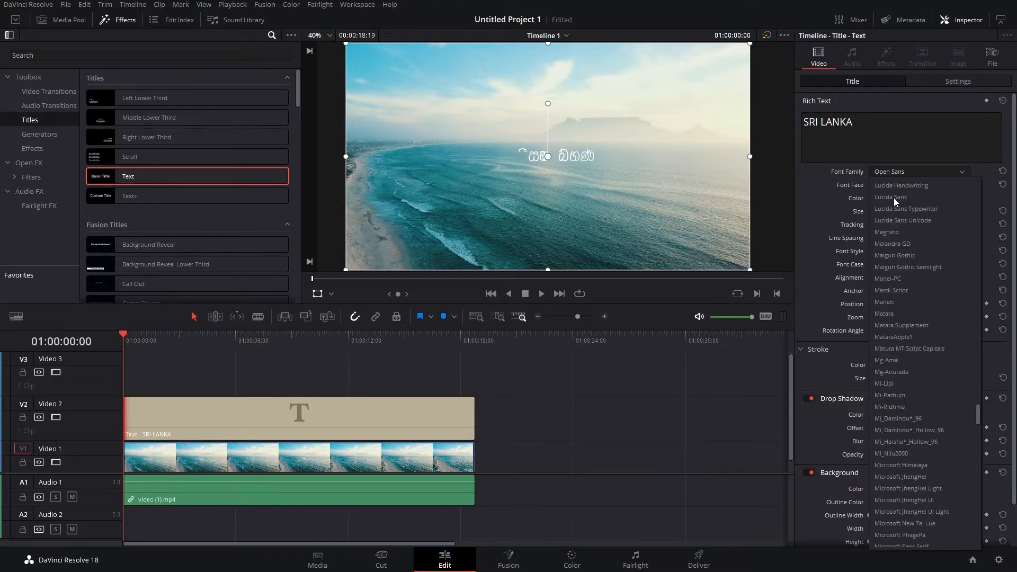
scroll(894, 199, up, 20)
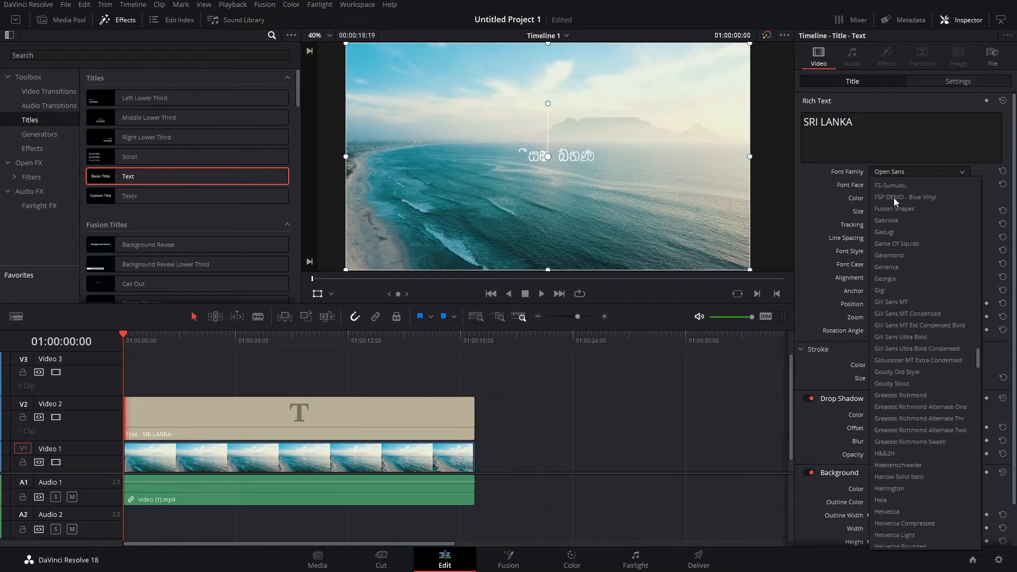
scroll(894, 199, up, 20)
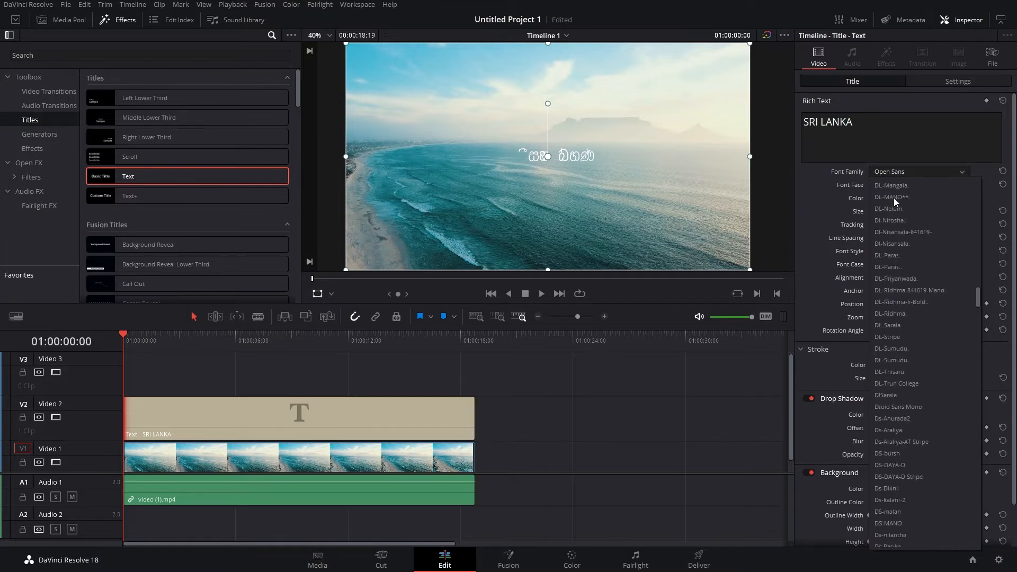
scroll(894, 198, up, 20)
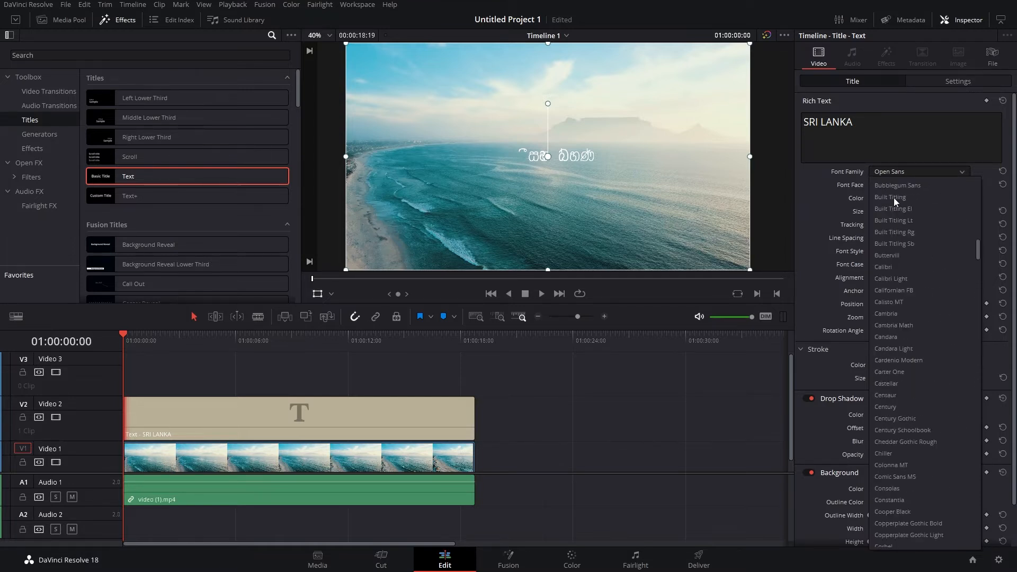
scroll(894, 199, up, 5)
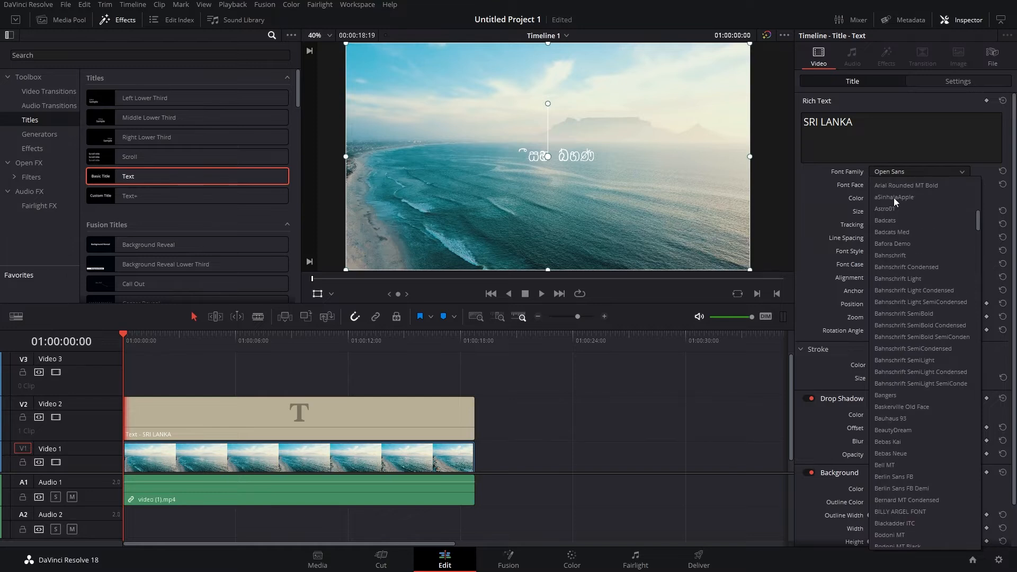
scroll(895, 198, up, 3)
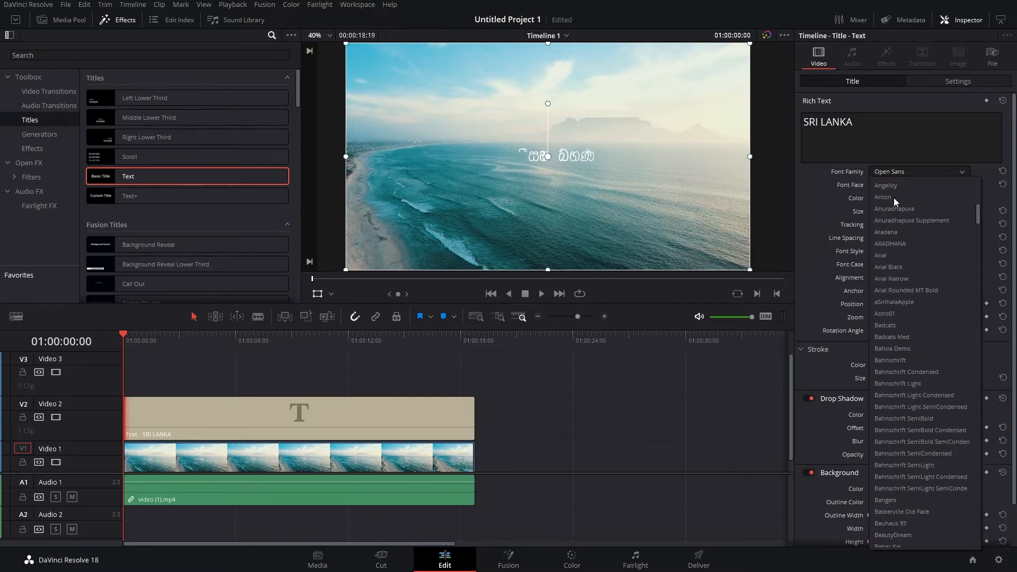
click(887, 198)
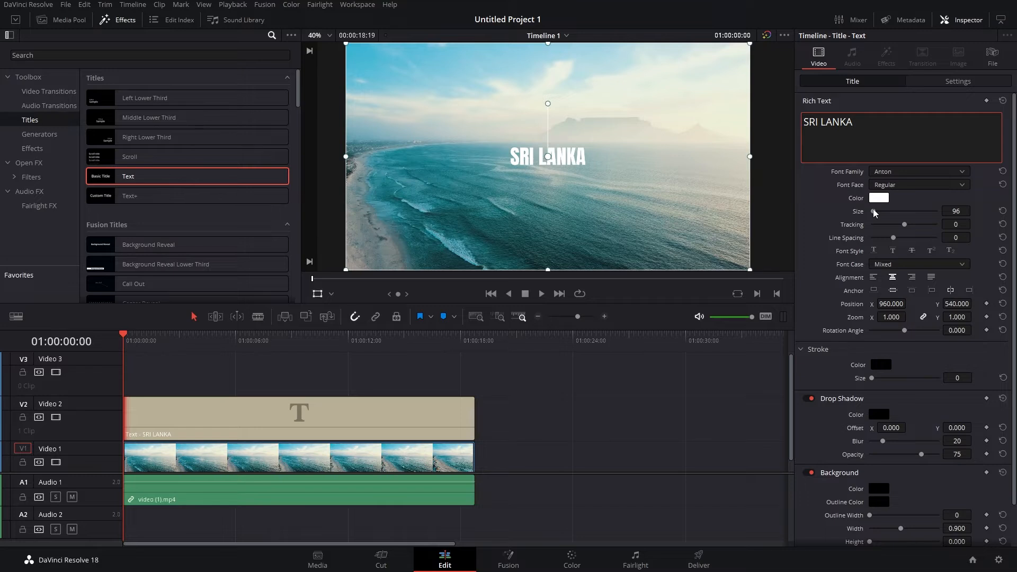
Enlarge the title's font size to 467 and show the title's transform and composite settings
drag(873, 212, 874, 212)
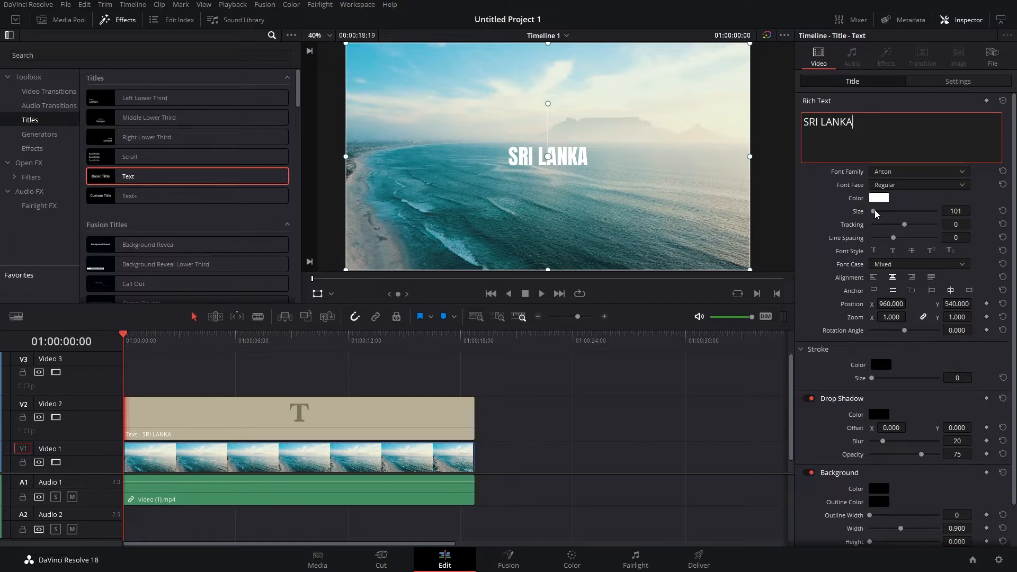
drag(875, 213, 880, 213)
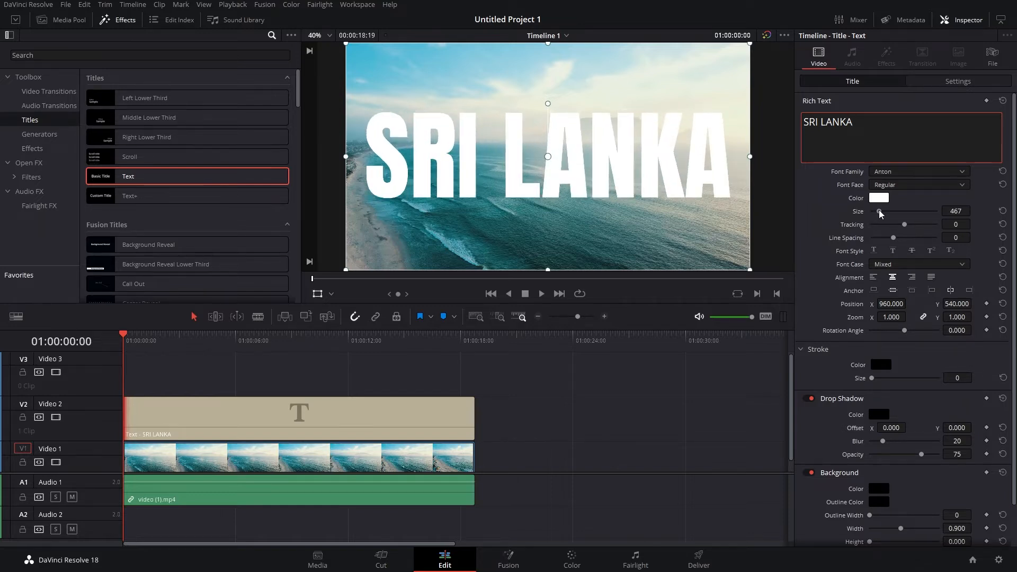
click(958, 81)
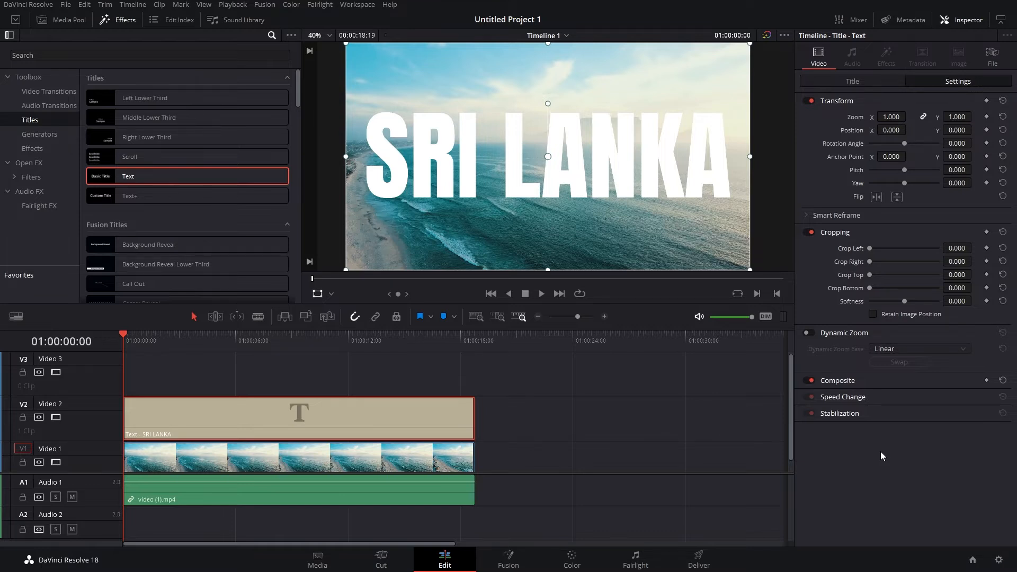
Move the video clip to the Video 3 track above the title and set its composite mode to Darken
click(384, 458)
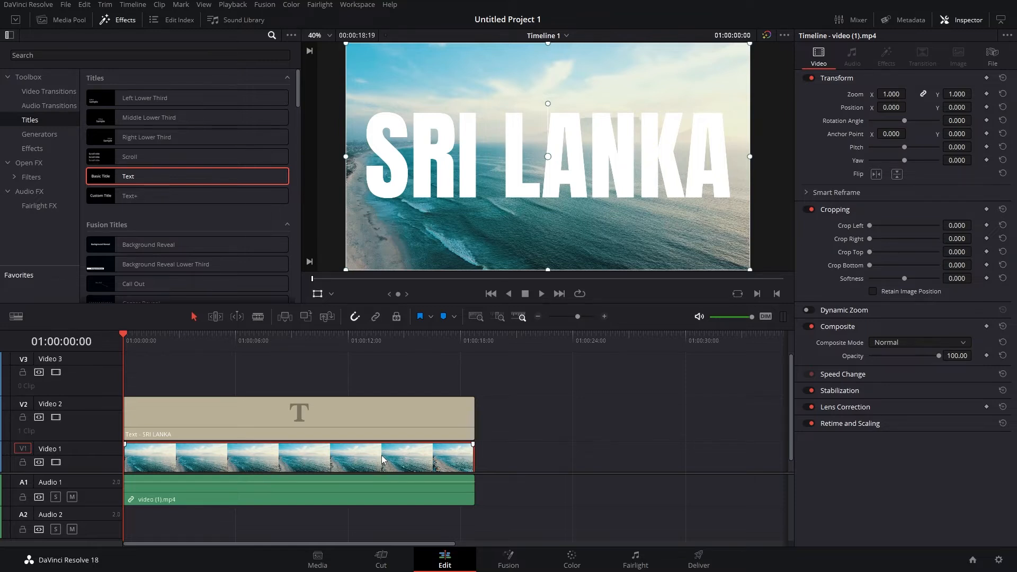
drag(382, 455, 388, 391)
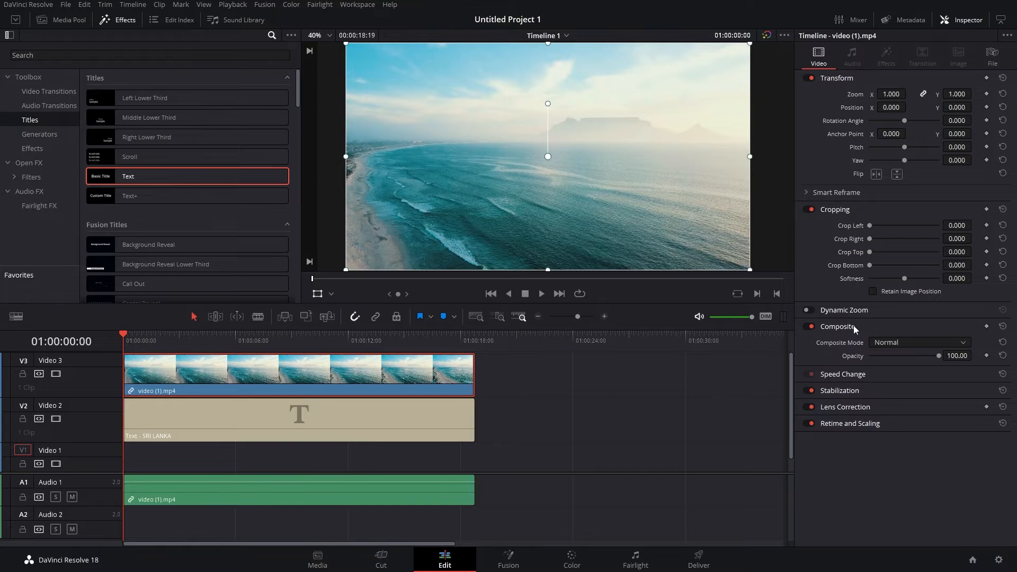
click(891, 344)
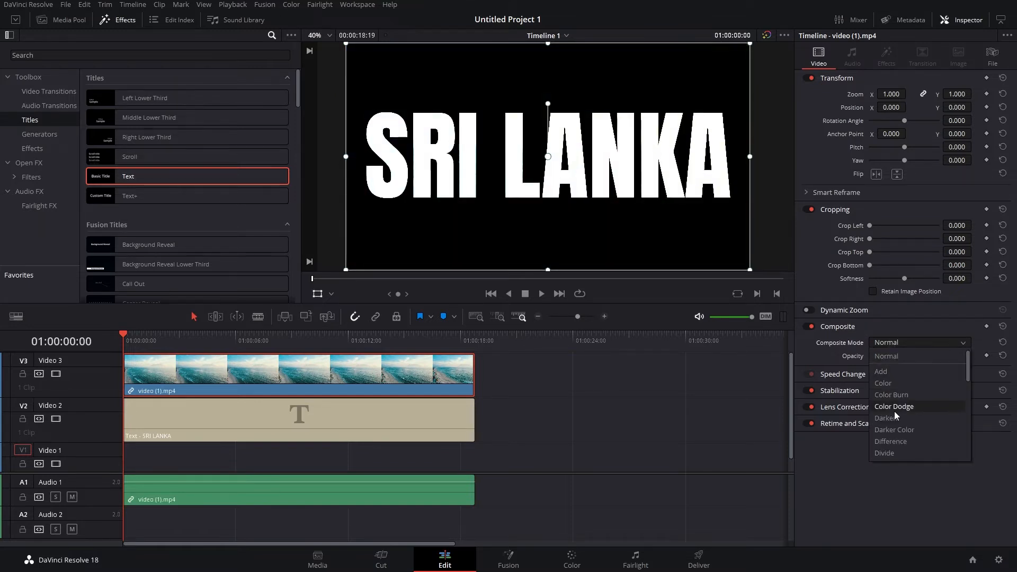
click(894, 418)
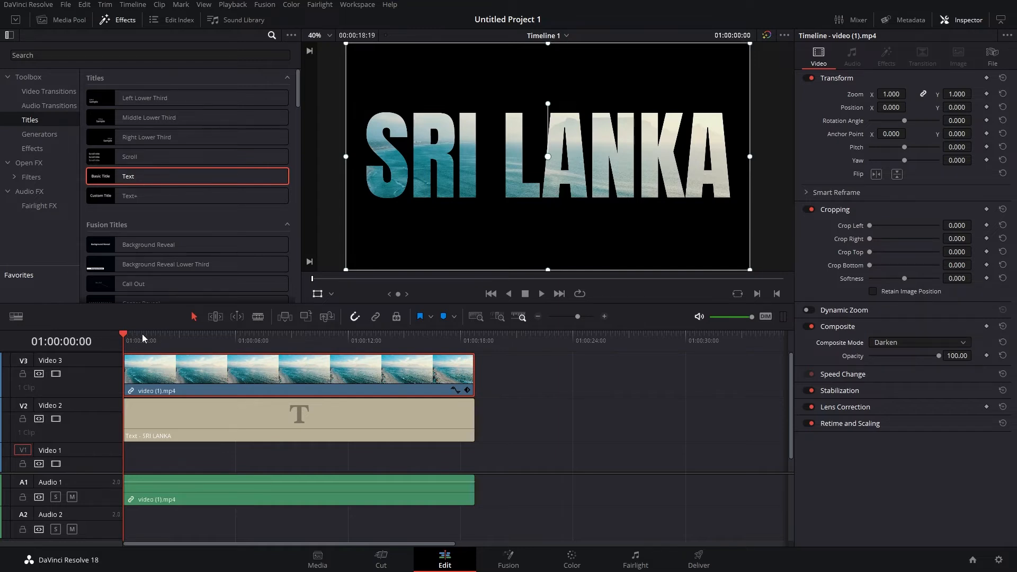
Add zoom keyframes to the title at the start and the end of the clip
click(169, 414)
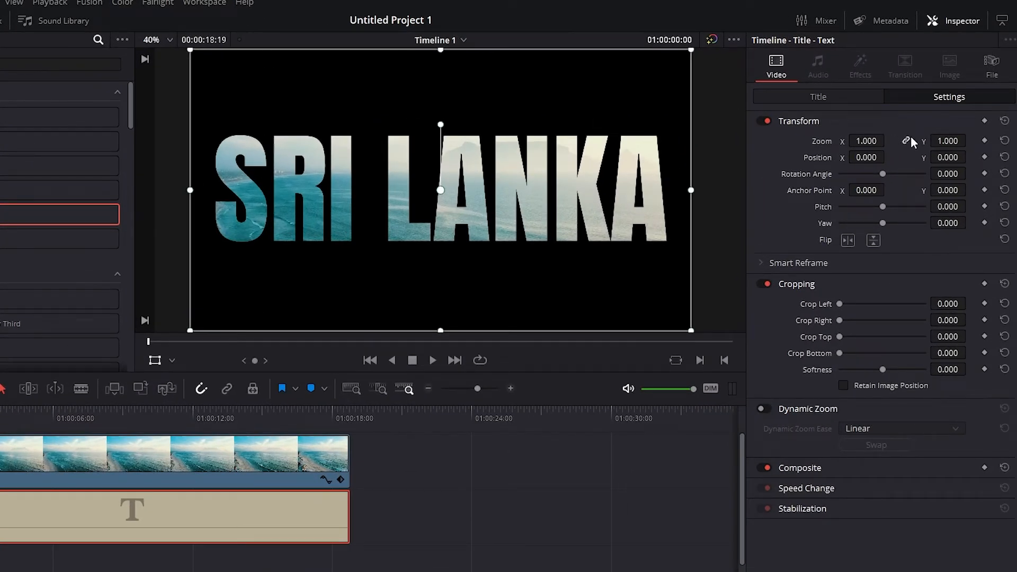
click(984, 141)
drag(79, 417, 342, 416)
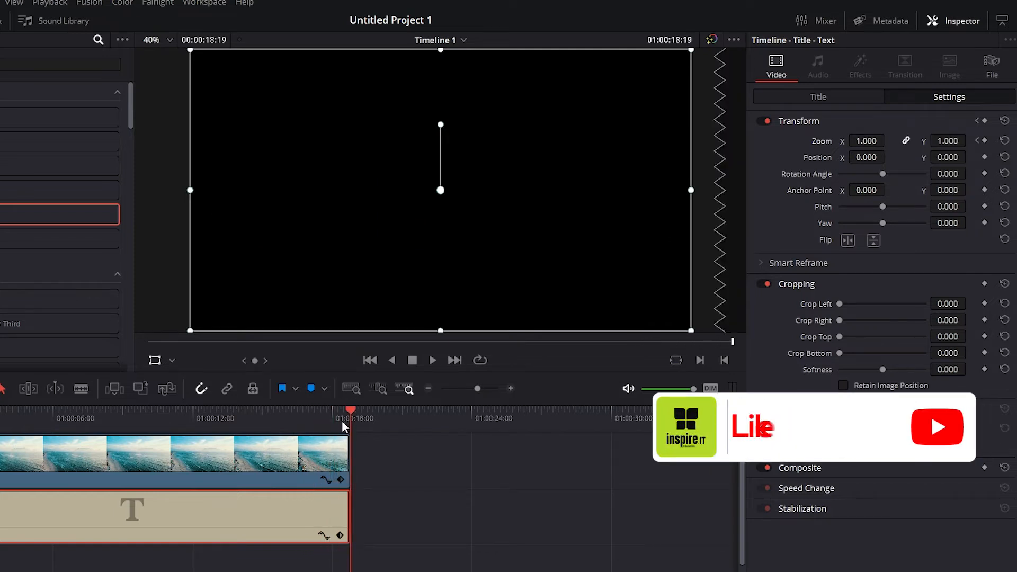
click(986, 141)
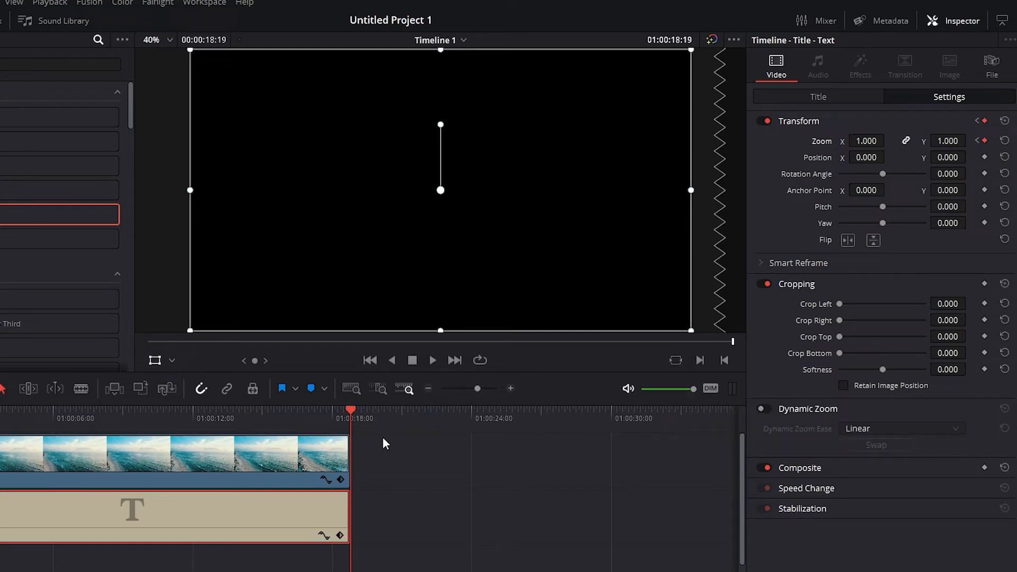
Set the title's zoom to 8.160 at the first frame and play the animation
drag(352, 416, 0, 416)
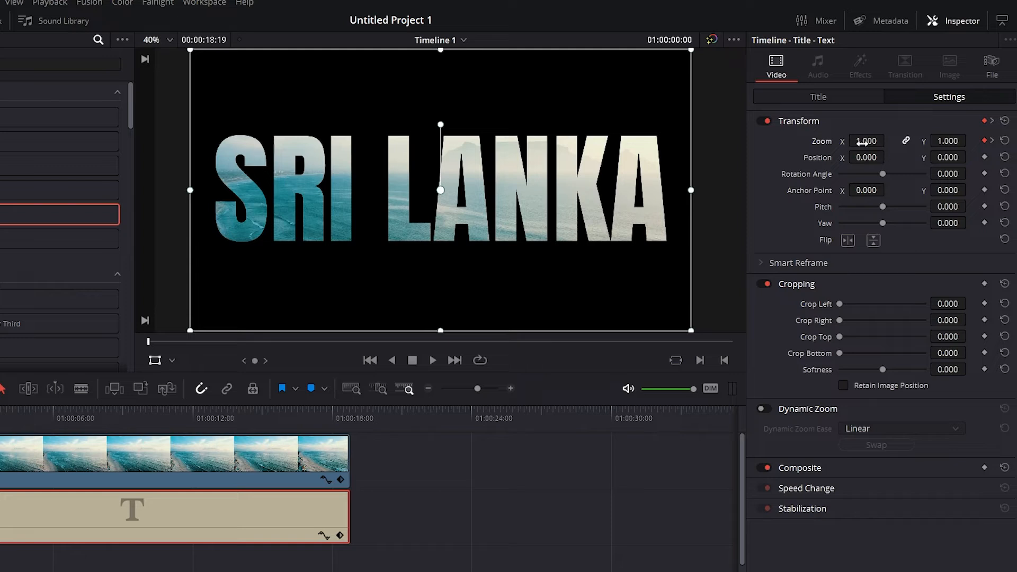
drag(864, 140, 888, 140)
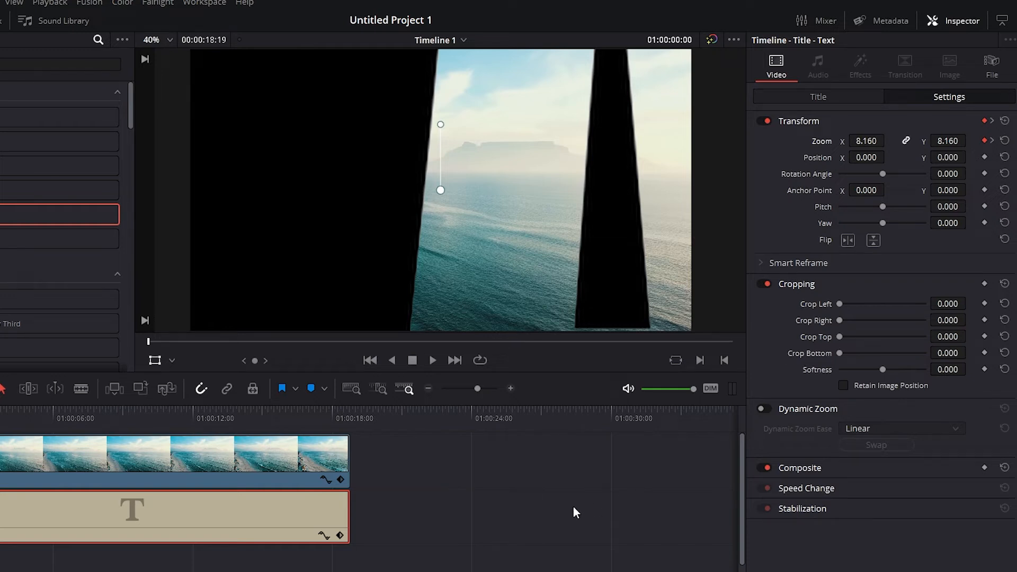
key(space)
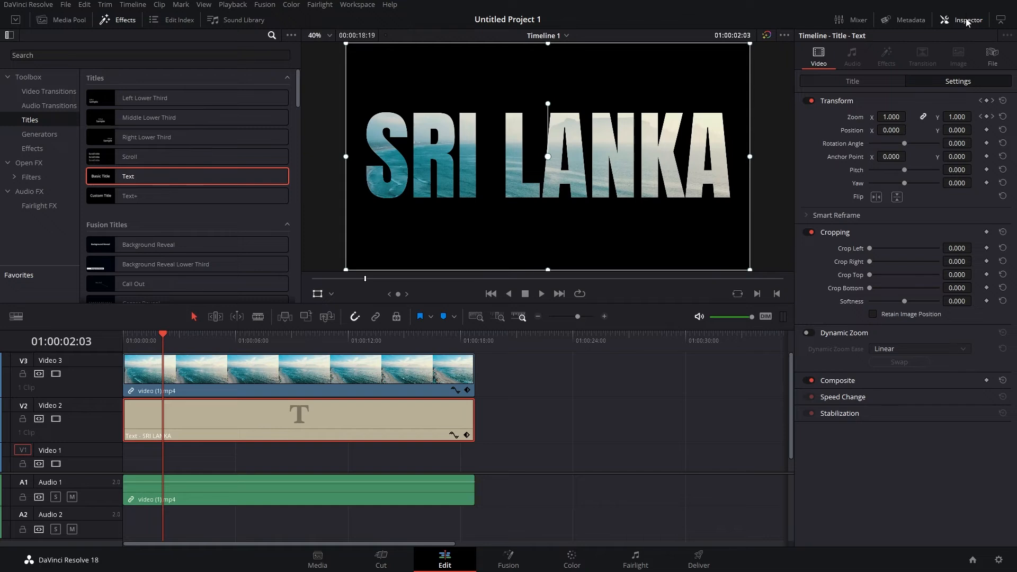
Enable Dynamic Zoom on the title with Linear ease and play the timeline to preview the effect
click(809, 332)
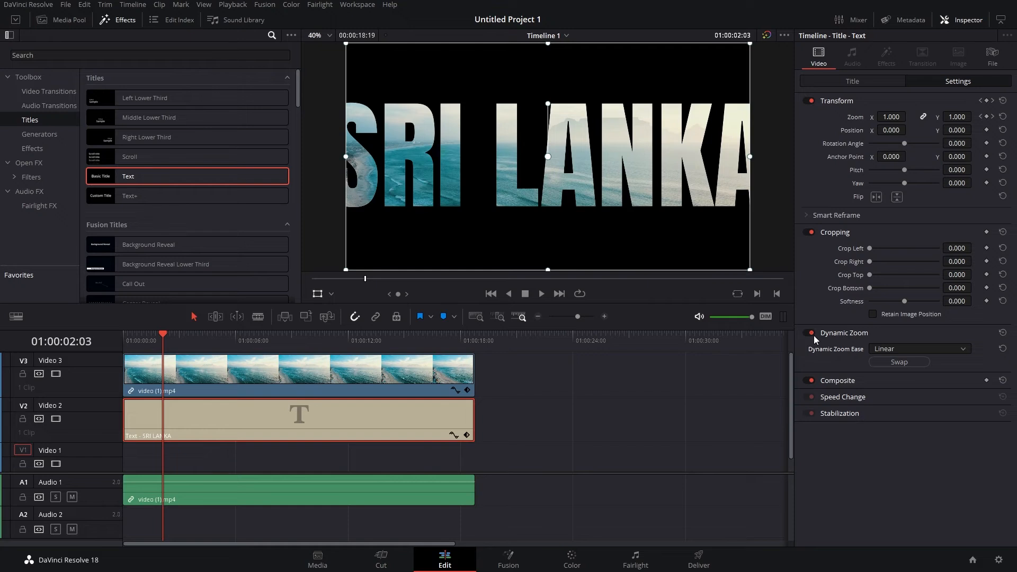
key(space)
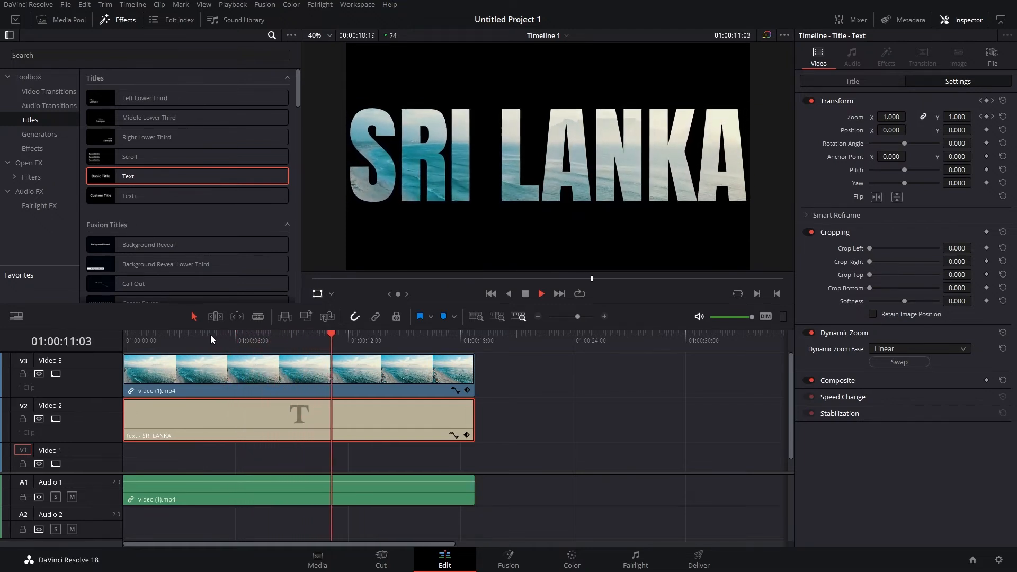
key(space)
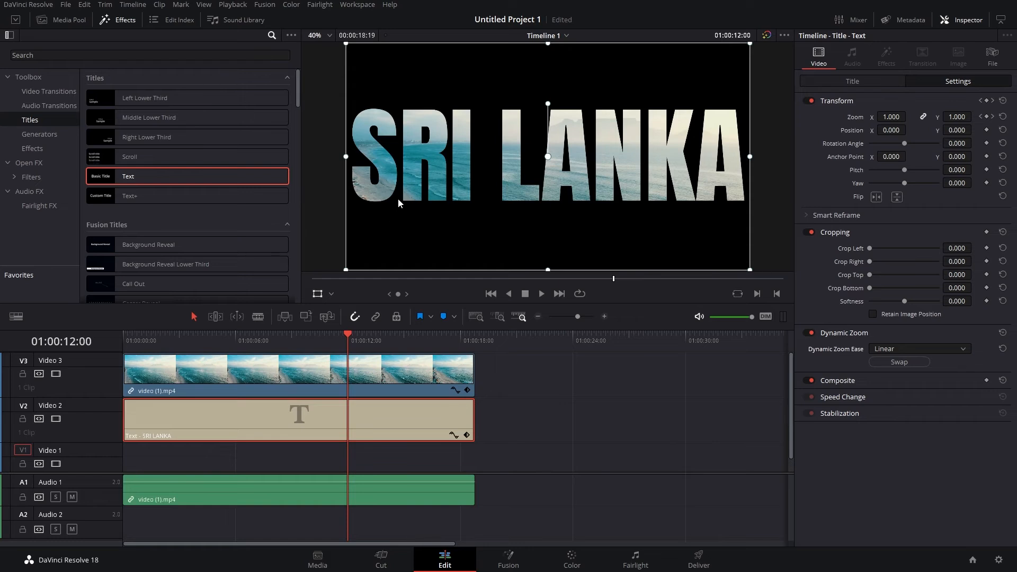
Show the Dynamic Zoom overlay, shrink its green frame to a small rectangle centred on the title, and save the project
click(332, 294)
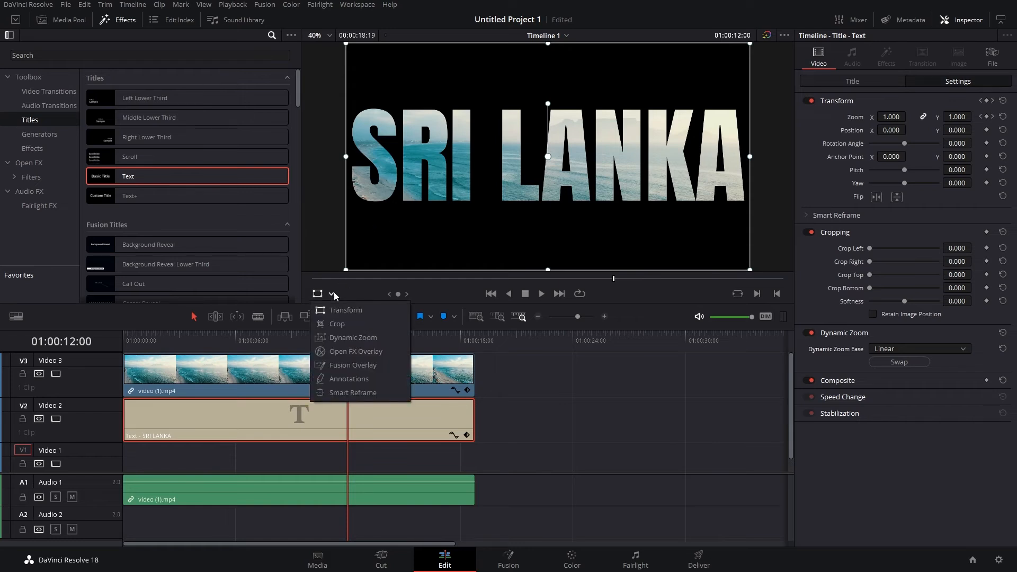
click(343, 337)
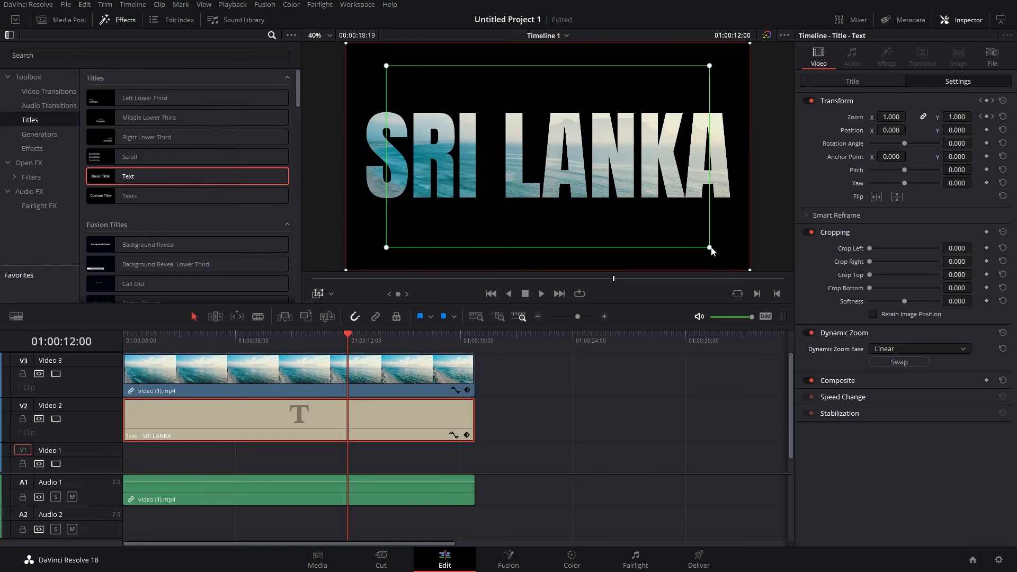
drag(710, 248, 597, 171)
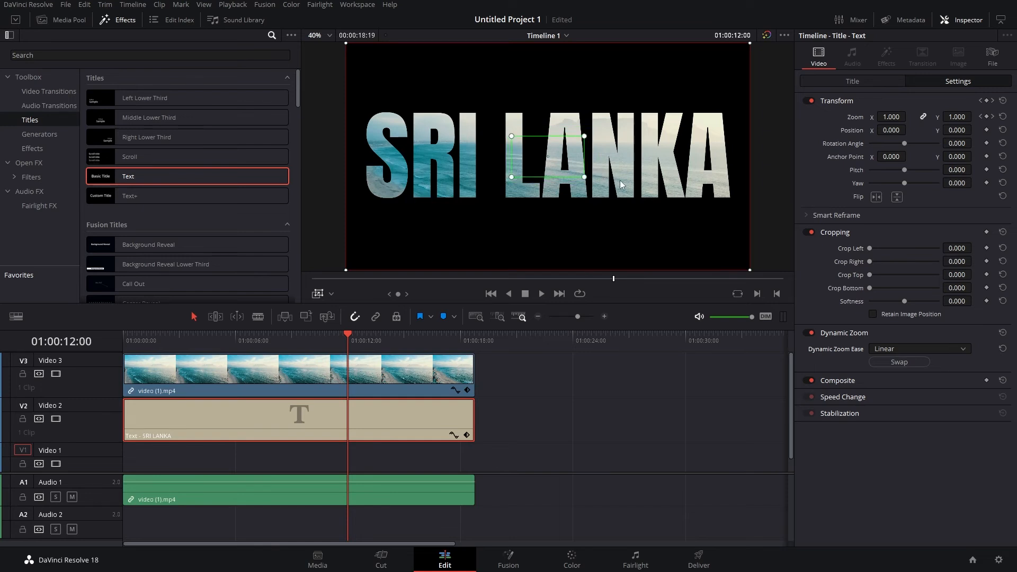
key(ctrl+s)
Play the timeline from the beginning to check the title's dynamic zoom
click(350, 335)
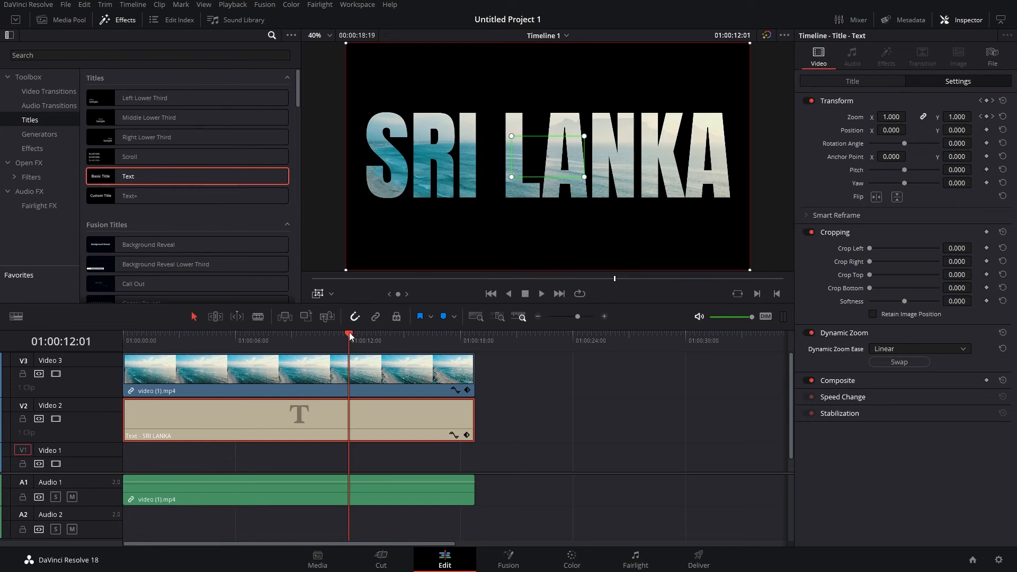
drag(350, 335, 329, 337)
drag(233, 336, 126, 328)
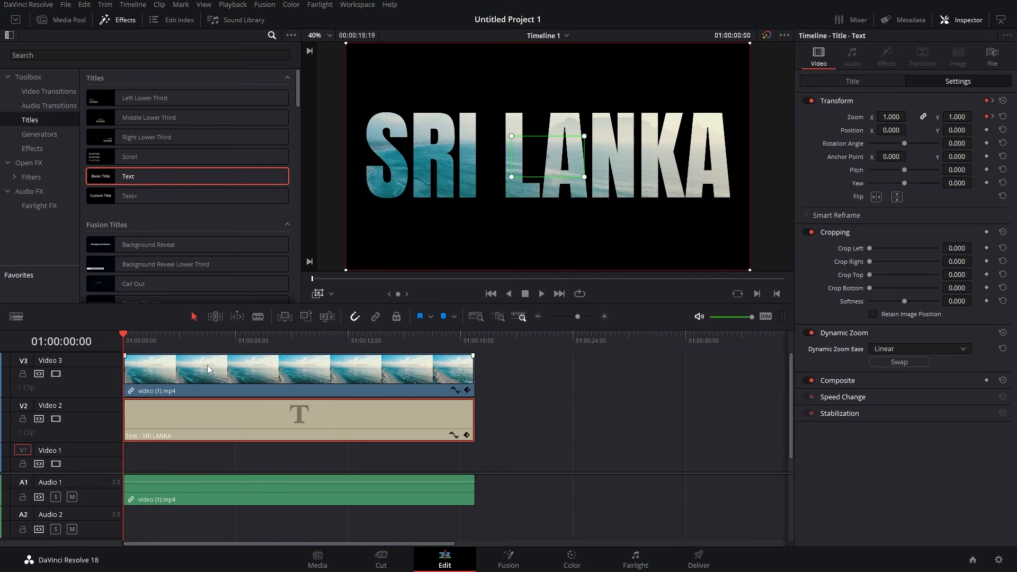
key(space)
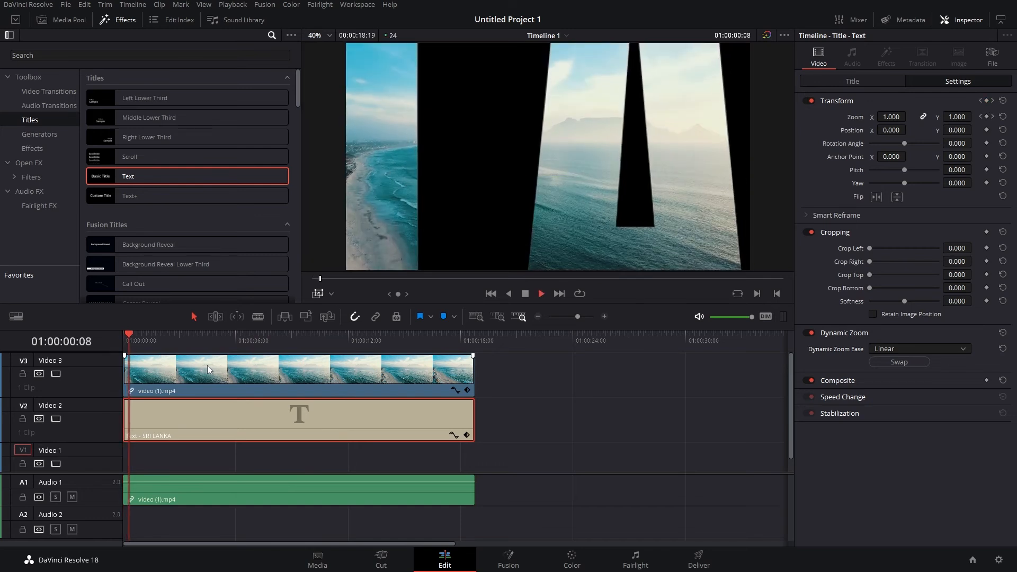